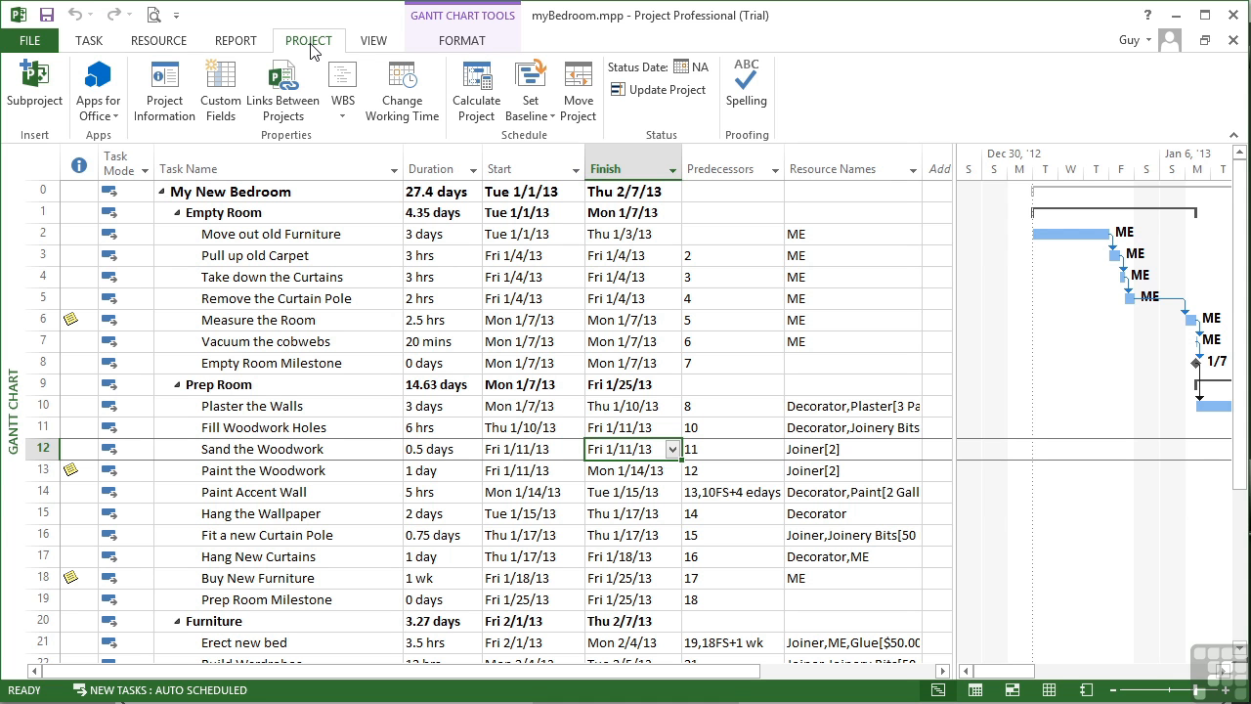
Step: Create a new base calendar named Noisy Tasks as a copy of the Standard calendar
click(405, 98)
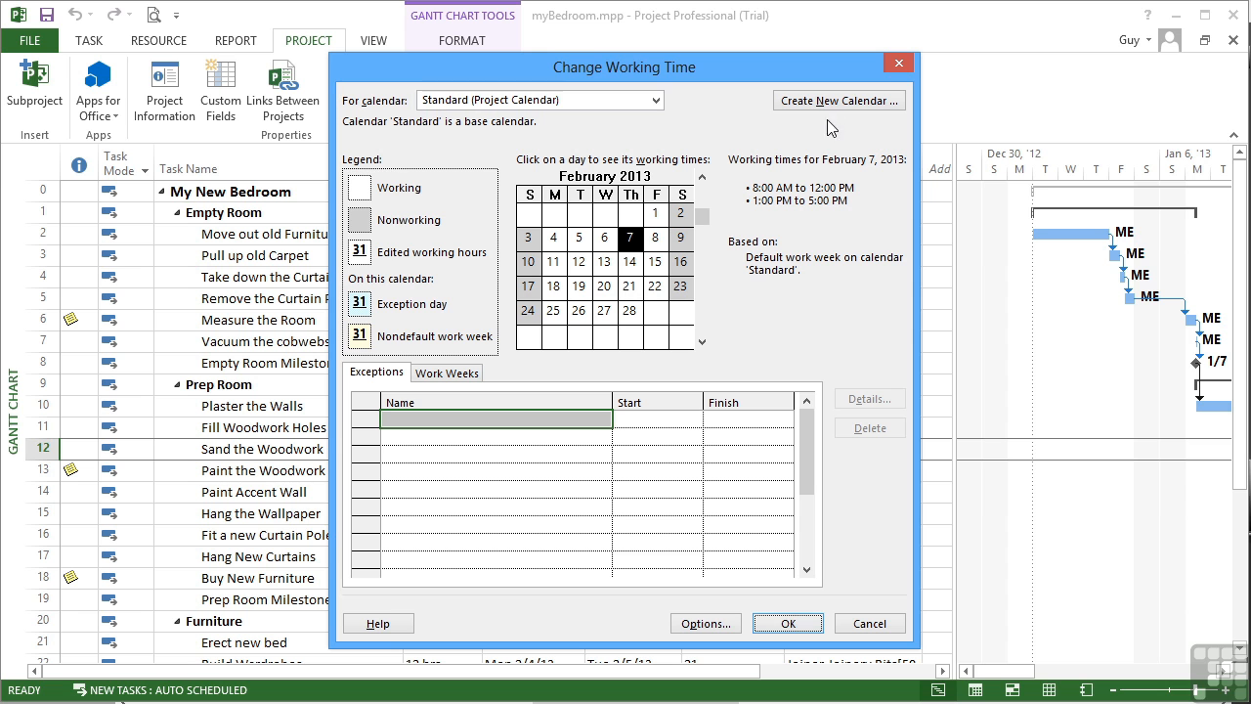
click(833, 107)
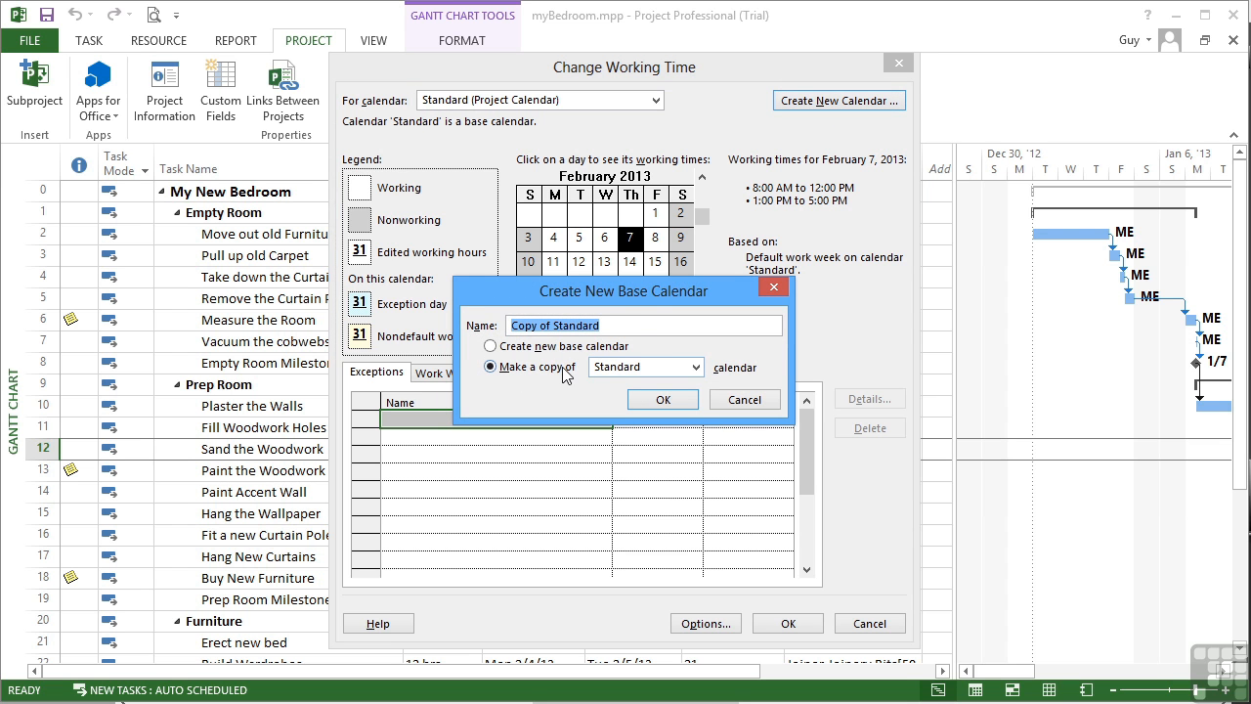
click(607, 332)
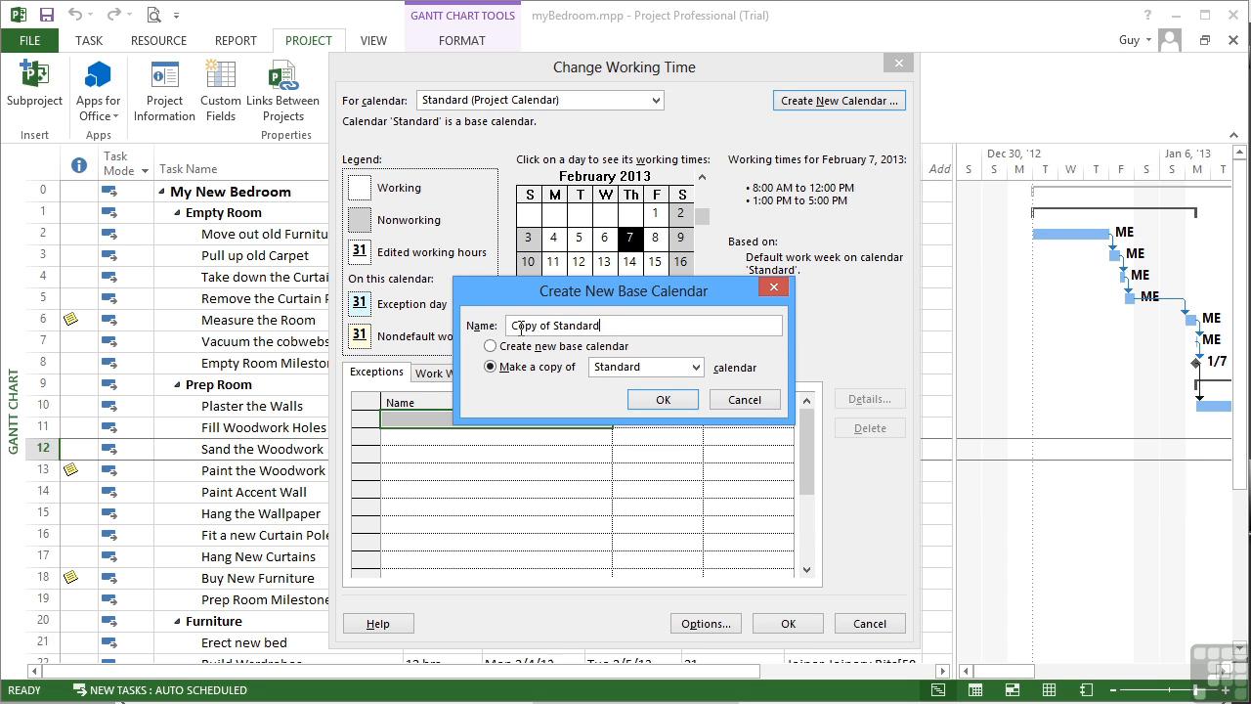
key(BackSpace)
key(BackSpace)
key(BackSpace)
key(BackSpace)
key(BackSpace)
key(BackSpace)
key(BackSpace)
key(BackSpace)
key(BackSpace)
key(BackSpace)
key(BackSpace)
key(BackSpace)
key(BackSpace)
key(BackSpace)
key(BackSpace)
key(BackSpace)
text(Noisy Tasks)
click(665, 400)
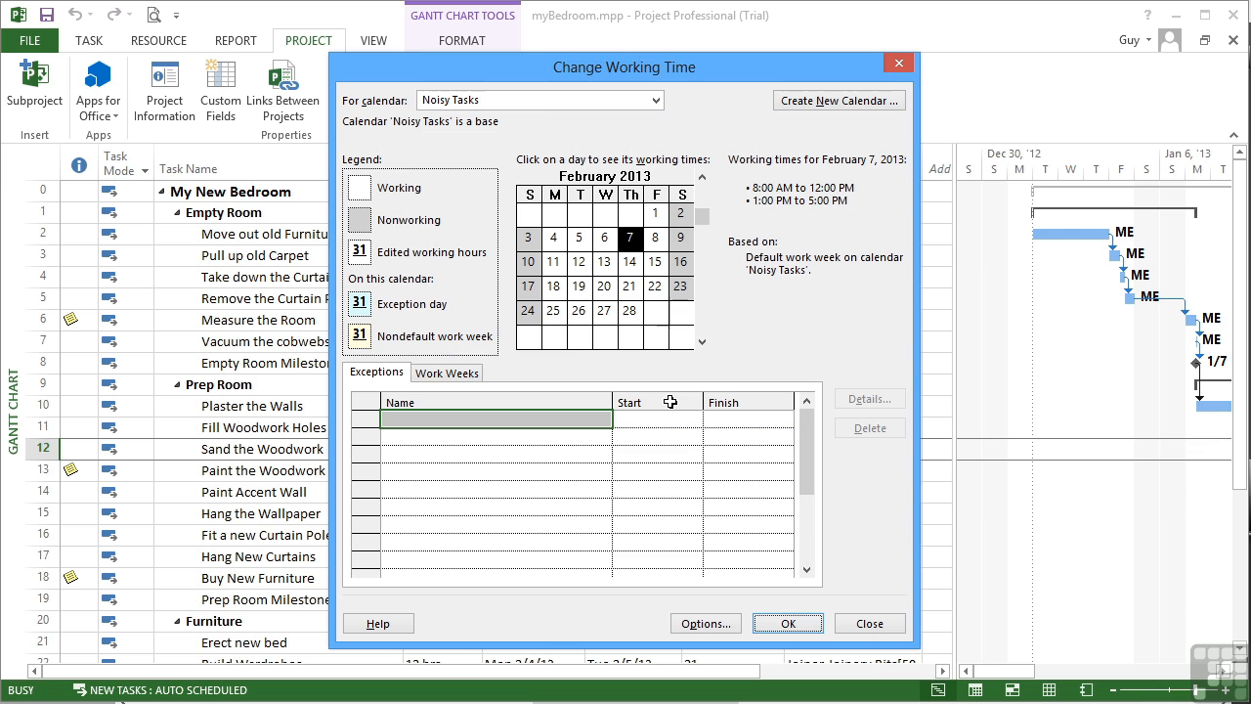
Step: In the Noisy Tasks calendar's default work week, switch Monday through Friday to specific working times
click(441, 375)
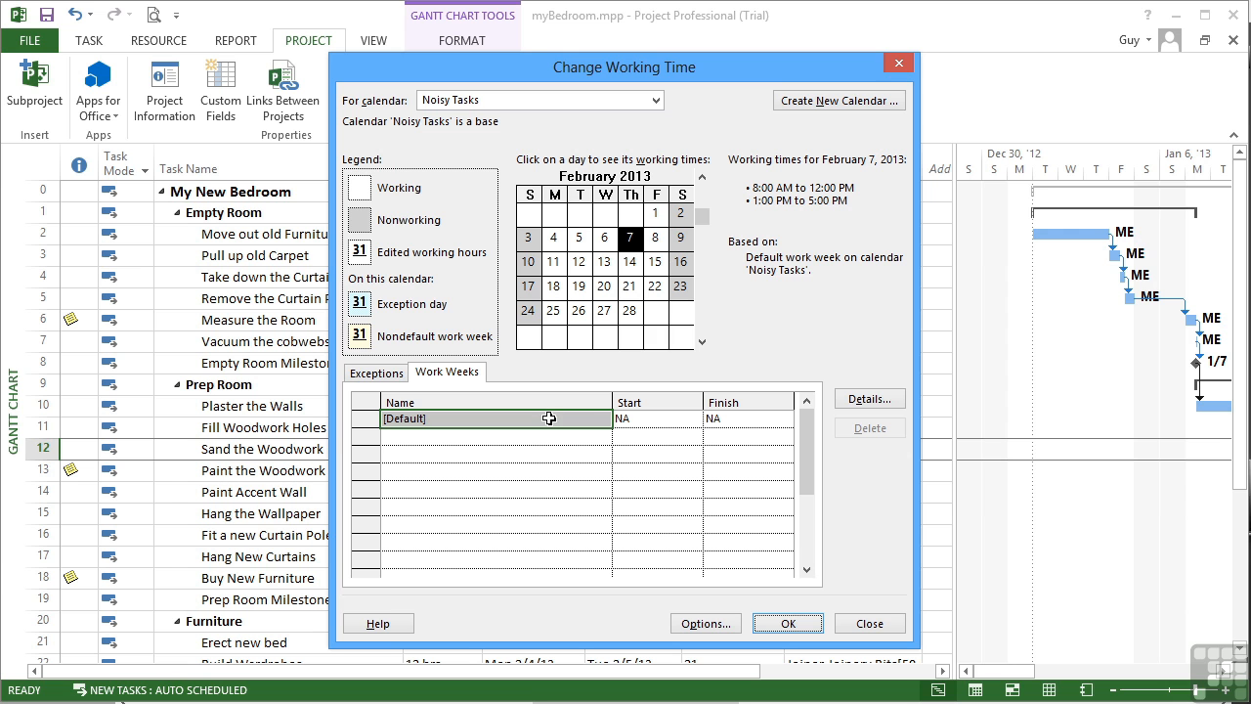
click(880, 402)
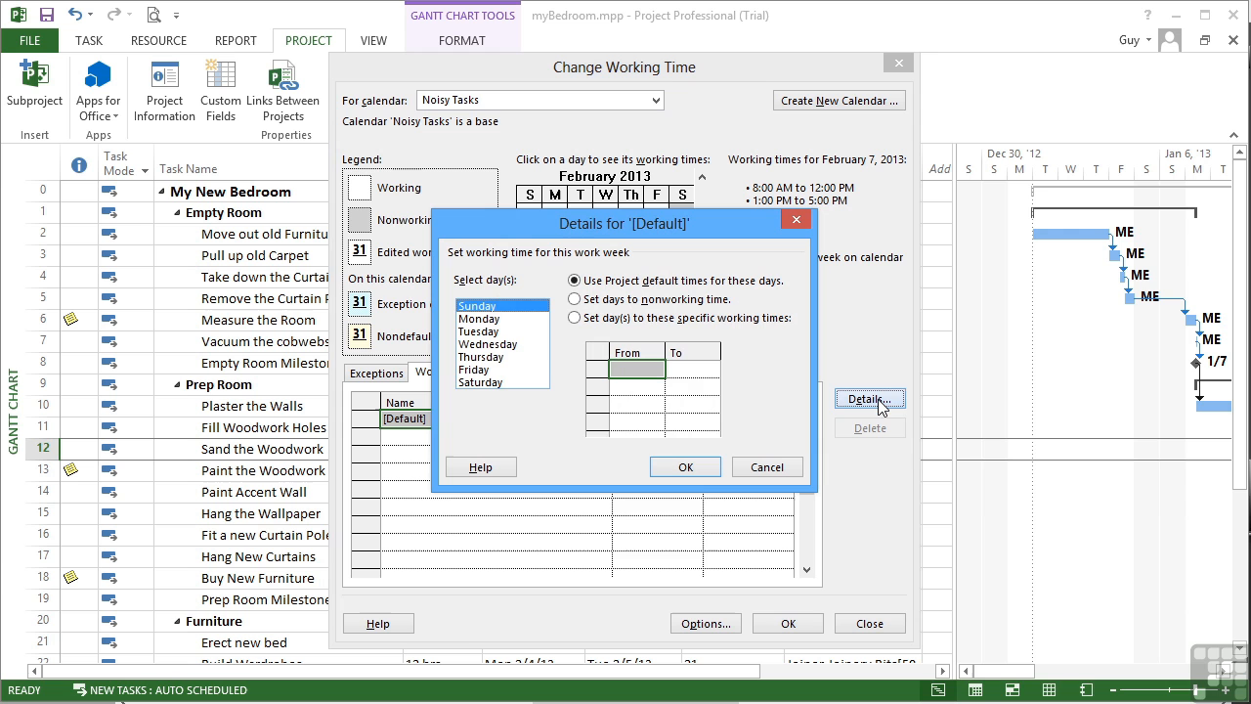
click(496, 320)
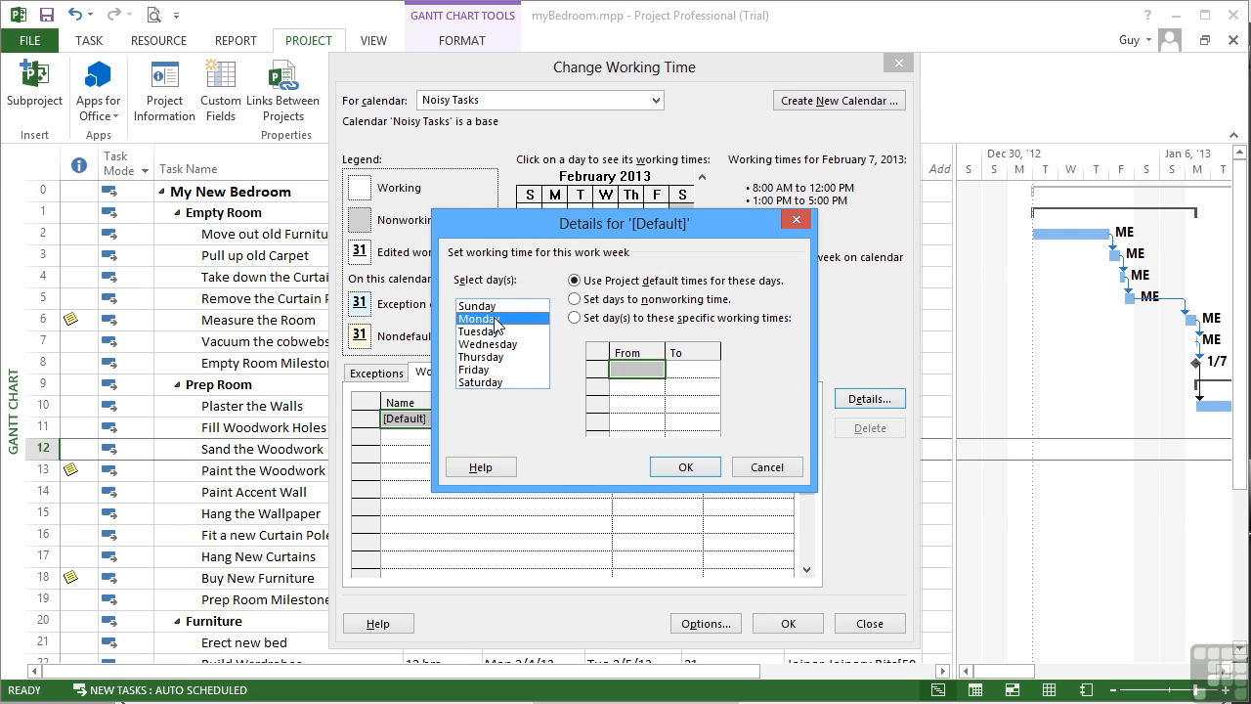
shift+click(494, 370)
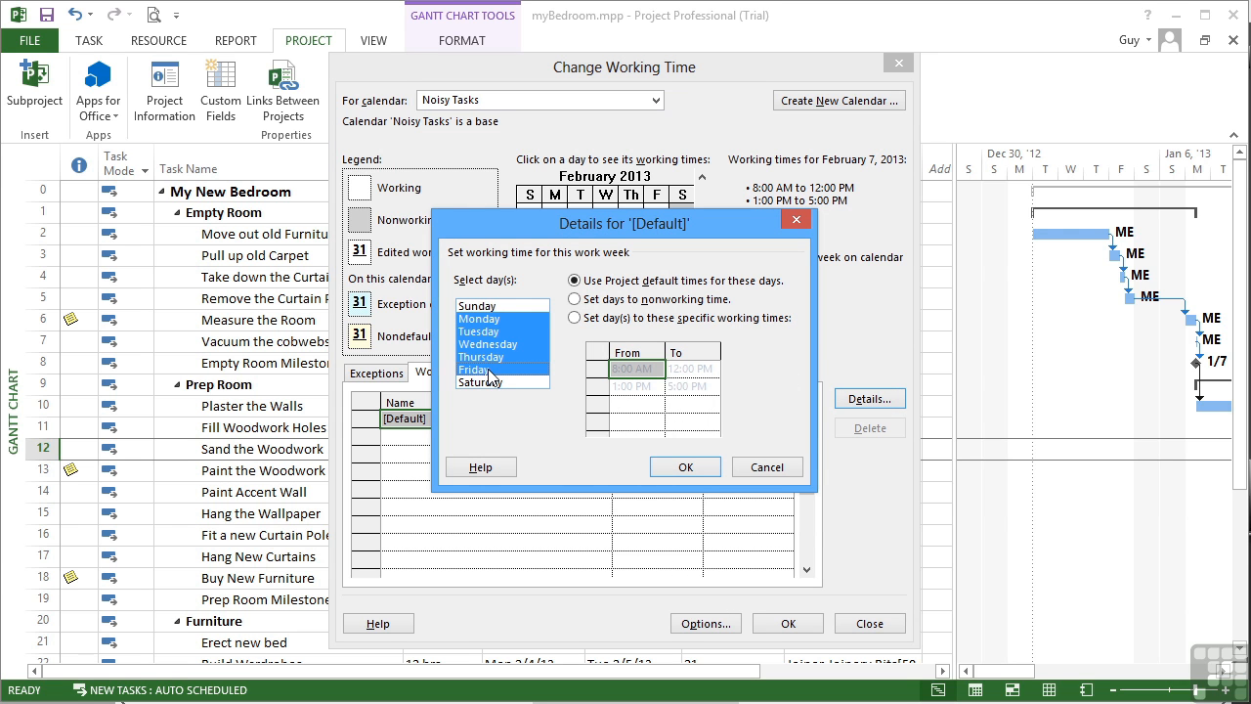
click(575, 318)
Step: Set the first working period for Monday through Friday to 10:00 AM to 2:00 PM
click(654, 370)
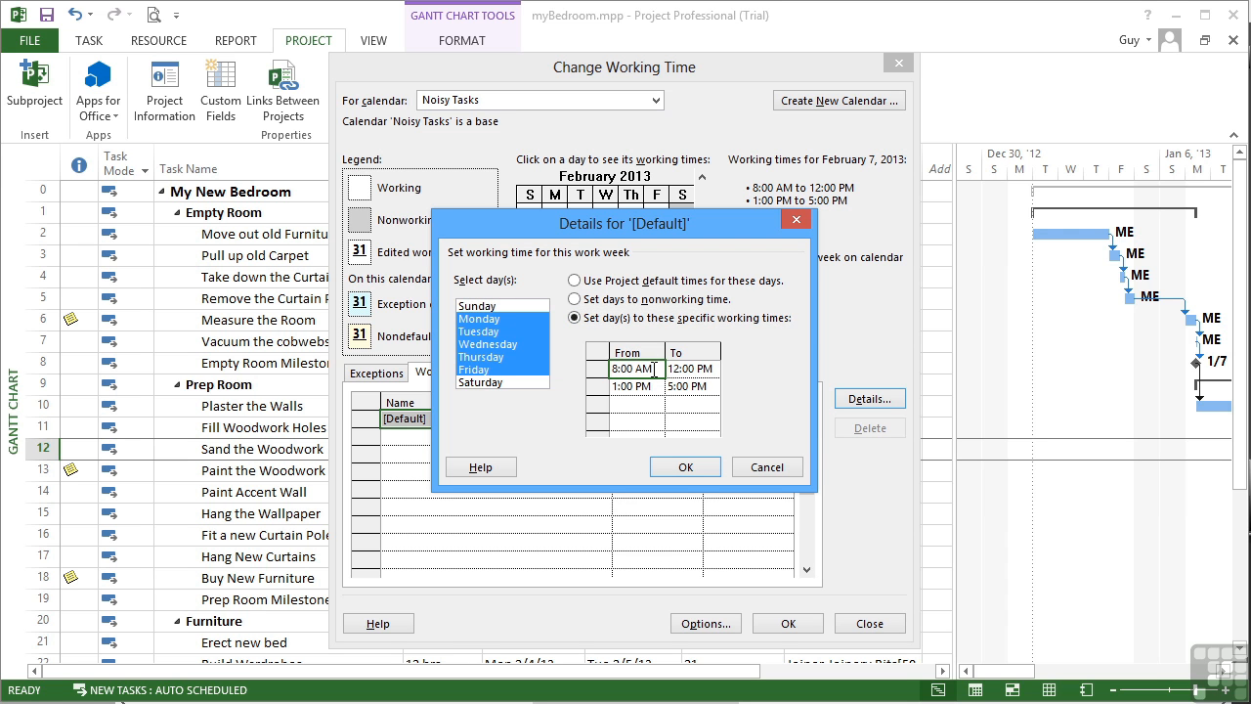
key(BackSpace)
text(10:00 AM)
key(Tab)
click(680, 367)
text(14)
text(:00)
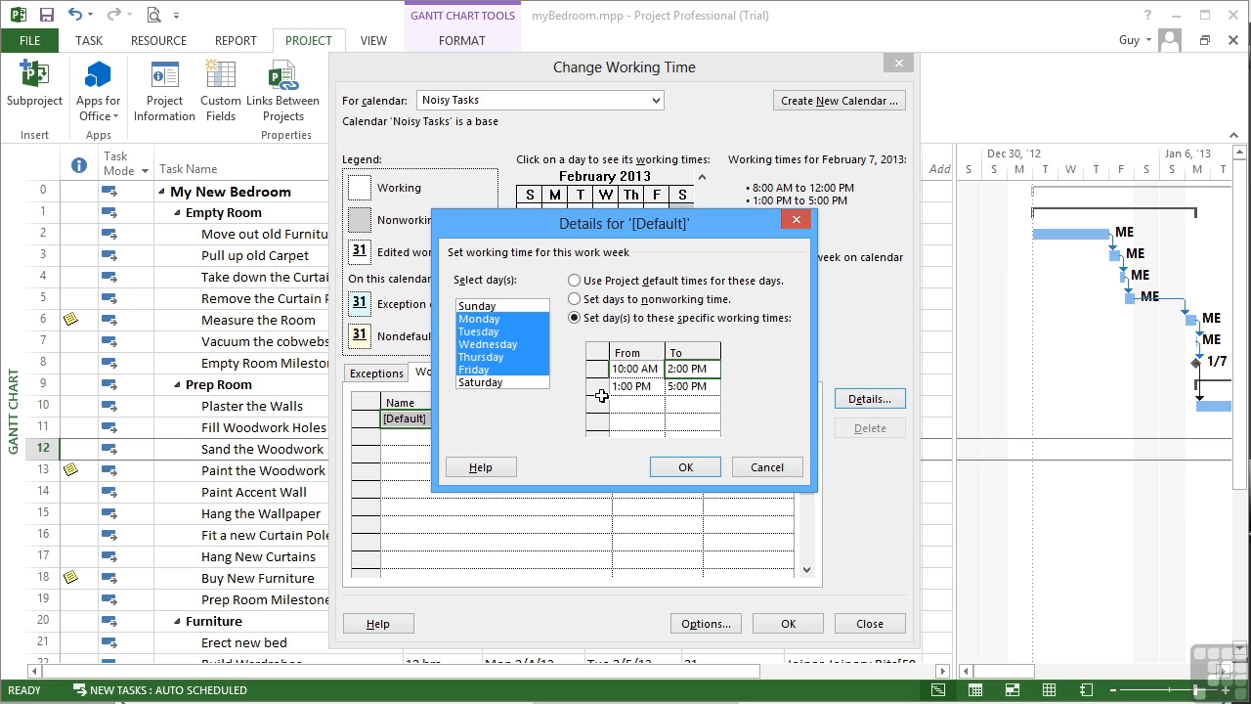
Step: Delete the 1:00 PM to 5:00 PM working period for the selected weekdays and save the calendar changes
click(603, 388)
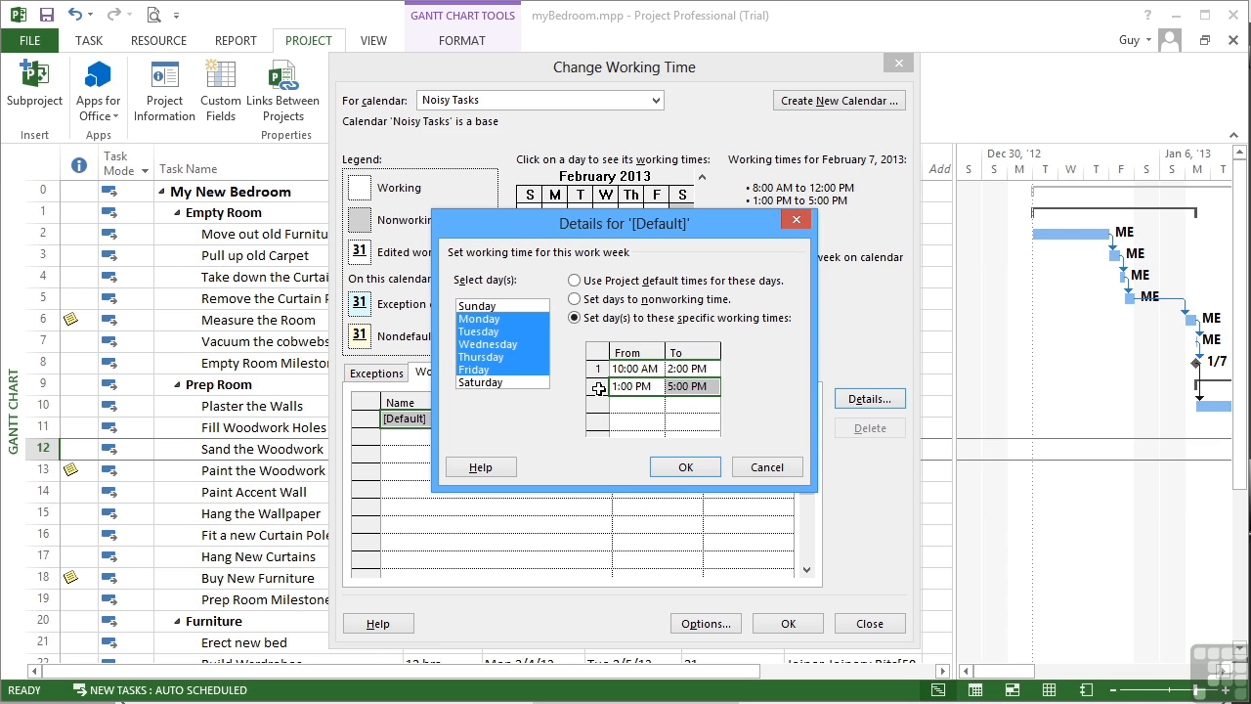
key(Delete)
click(616, 385)
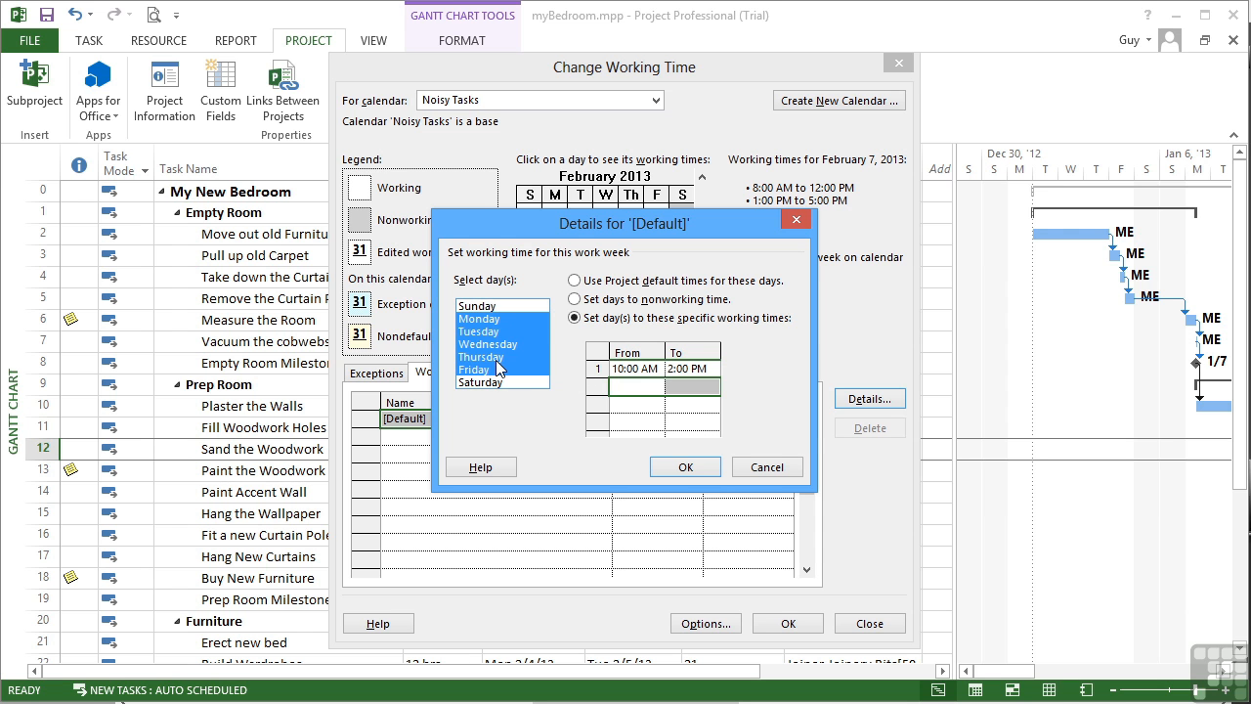
click(685, 465)
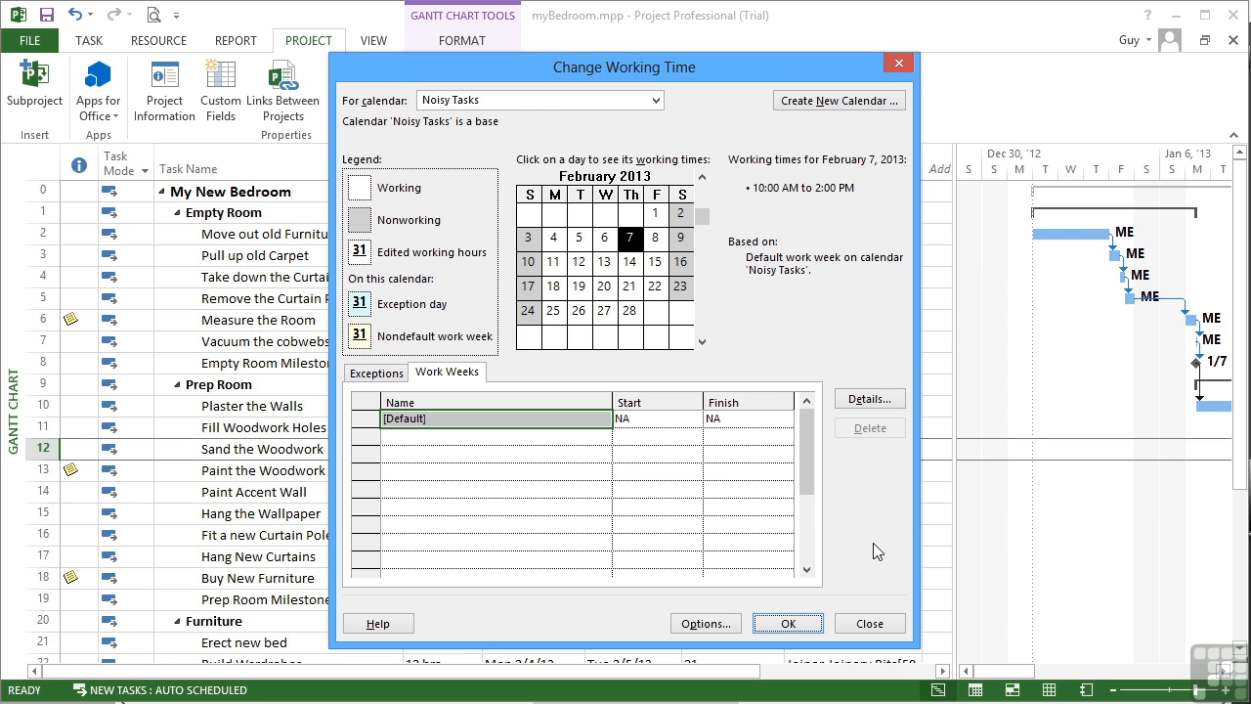
click(788, 623)
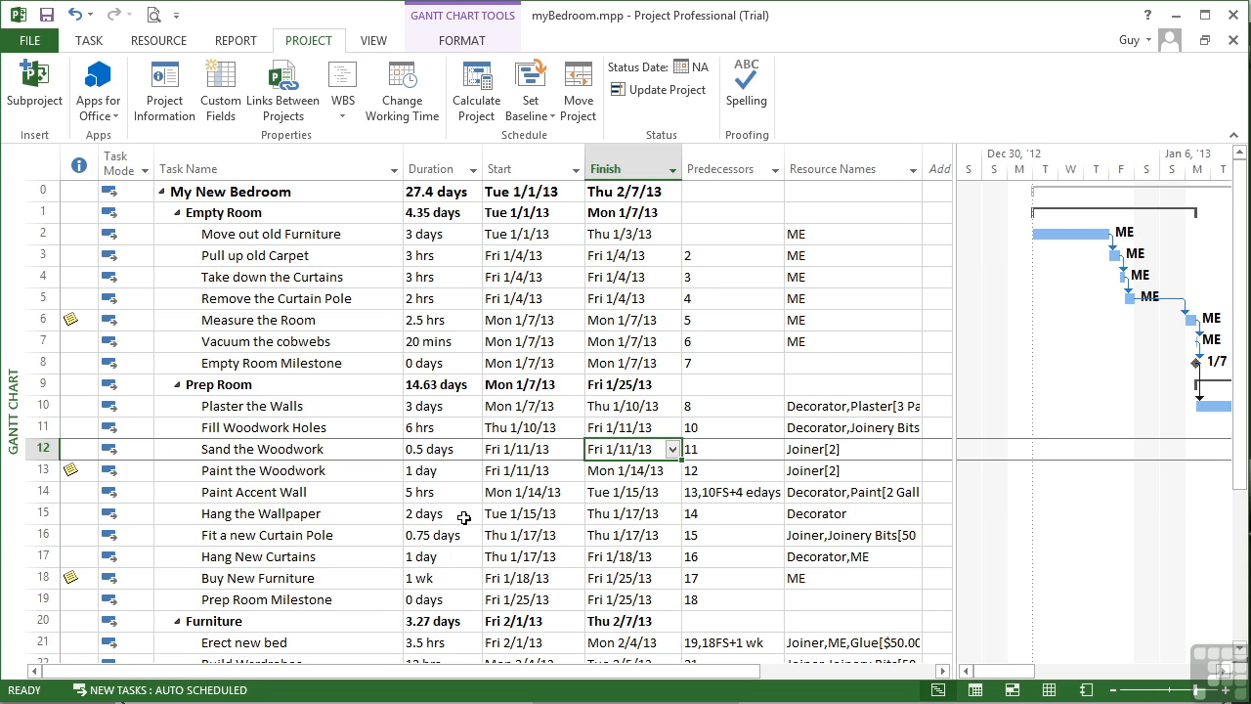
Step: Assign the Noisy Tasks calendar to the Fill Woodwork Holes task
click(251, 428)
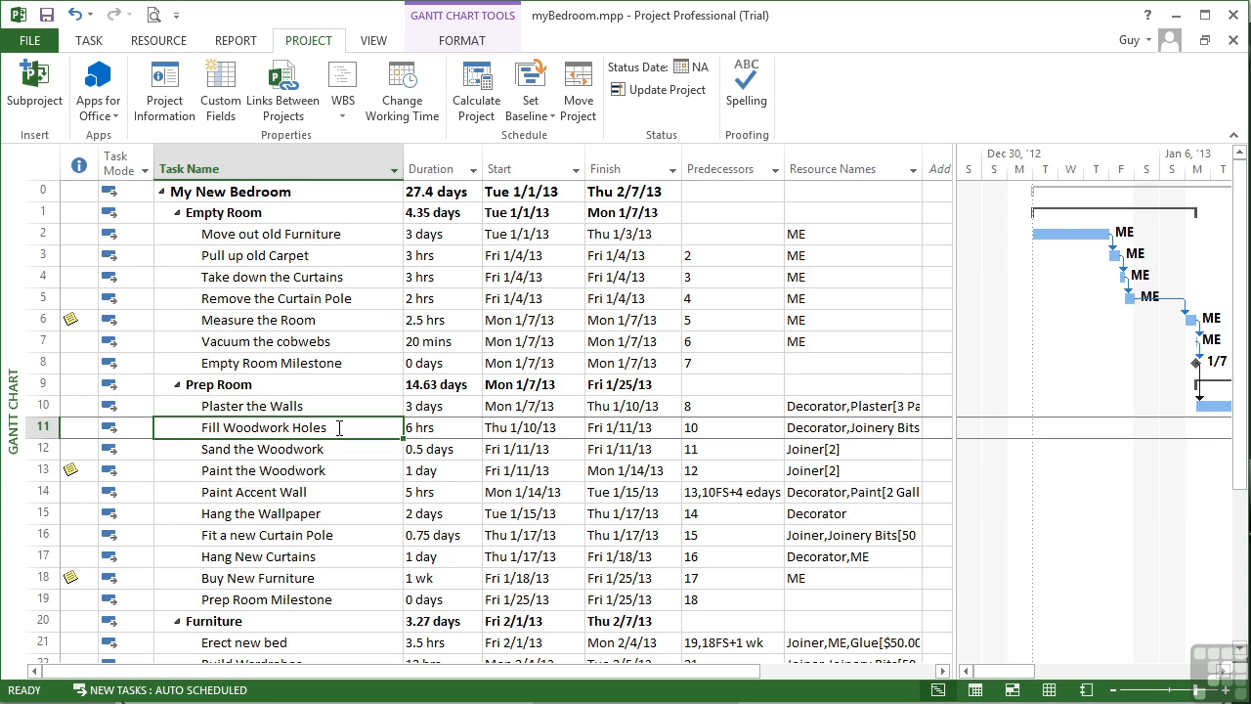
double_click(316, 429)
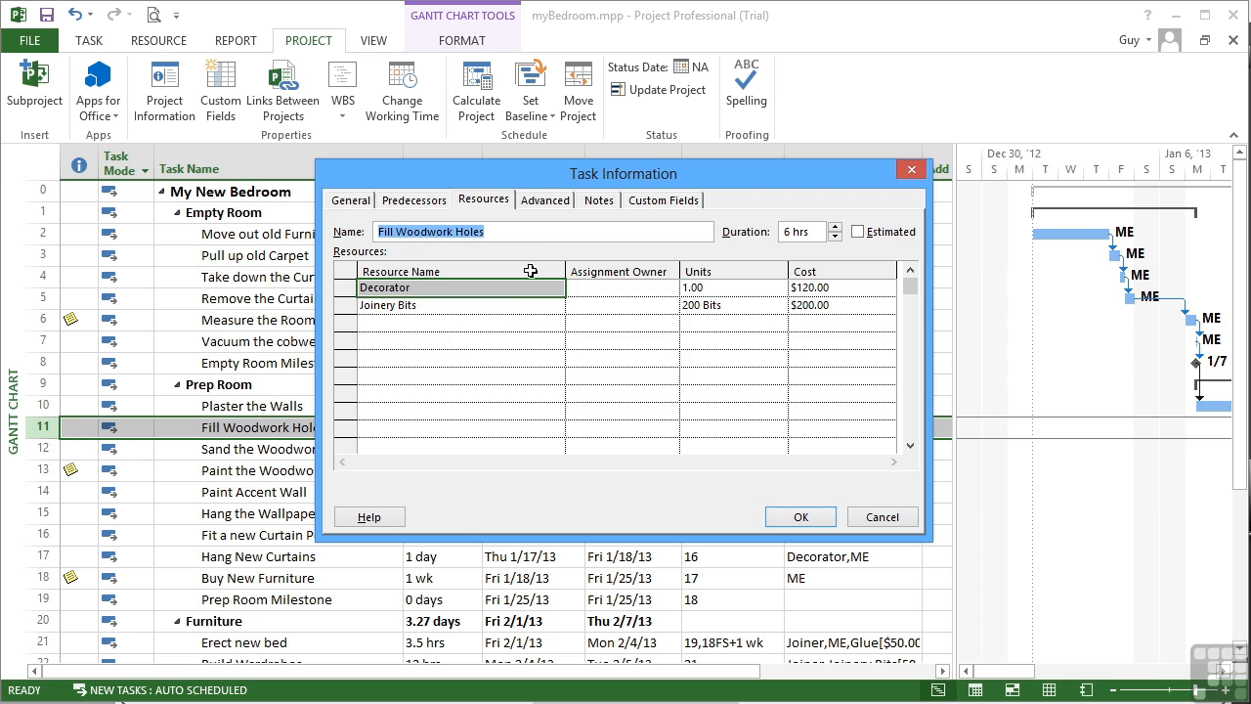
click(549, 217)
click(547, 205)
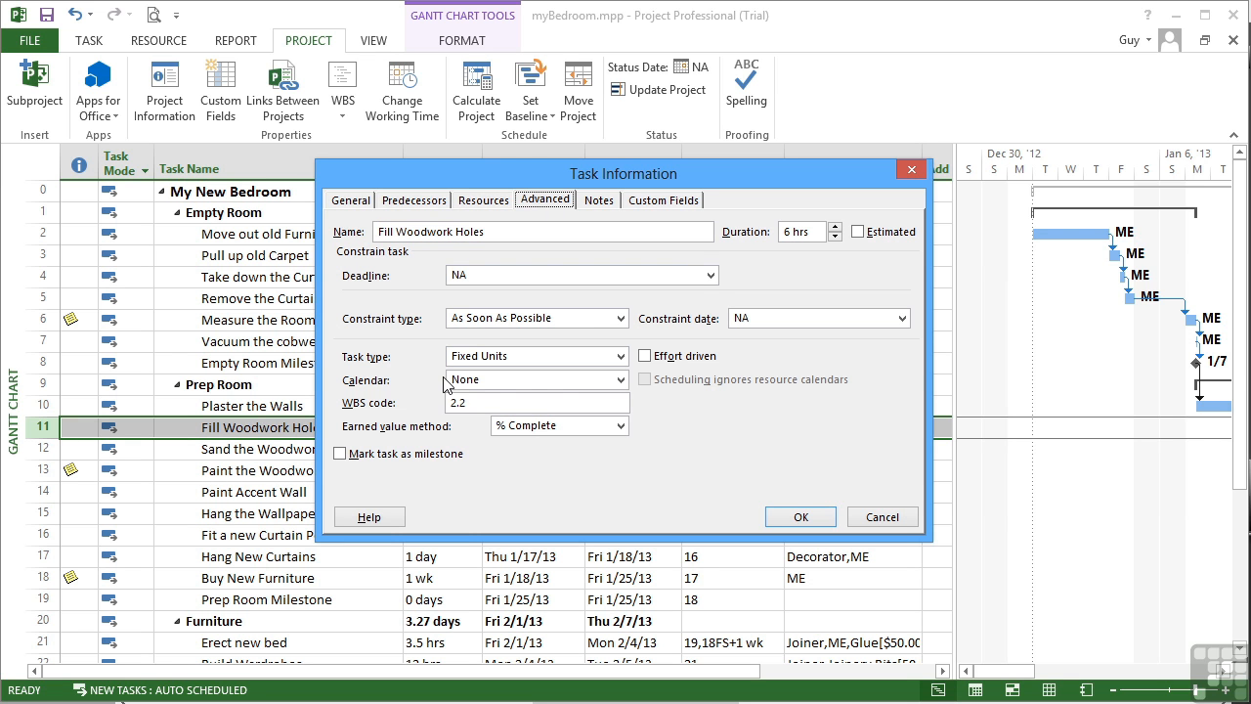
click(621, 380)
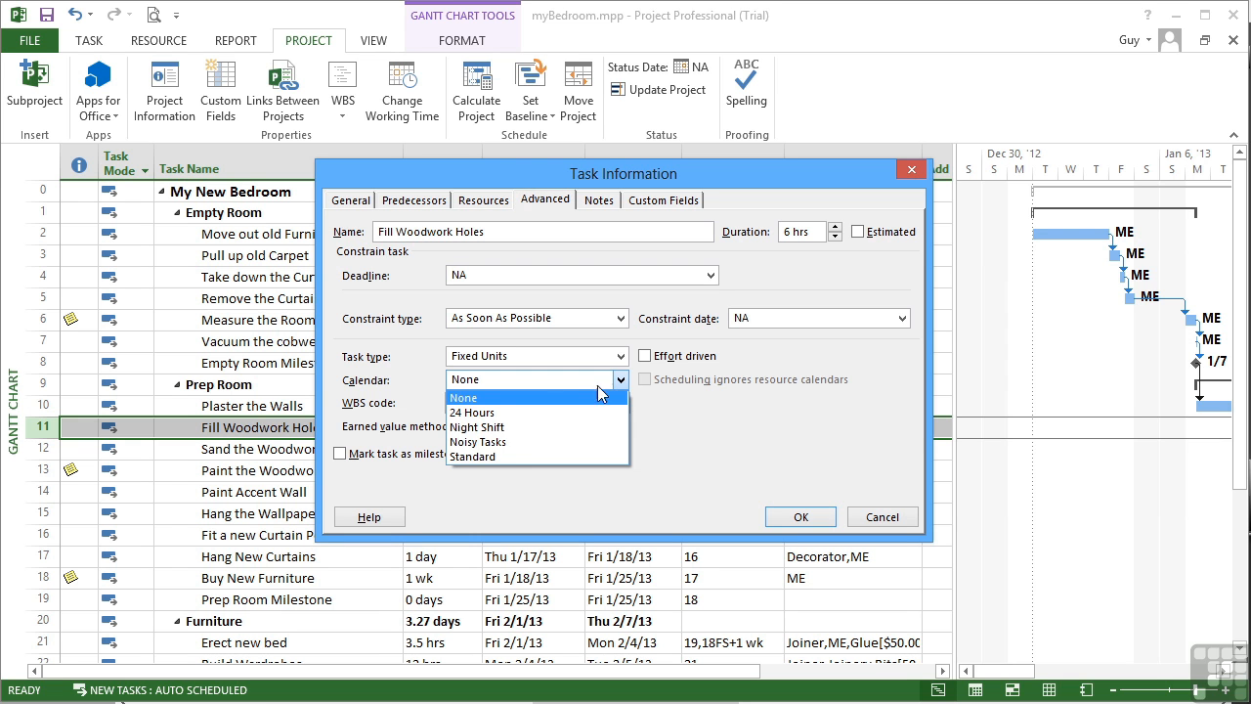
click(518, 442)
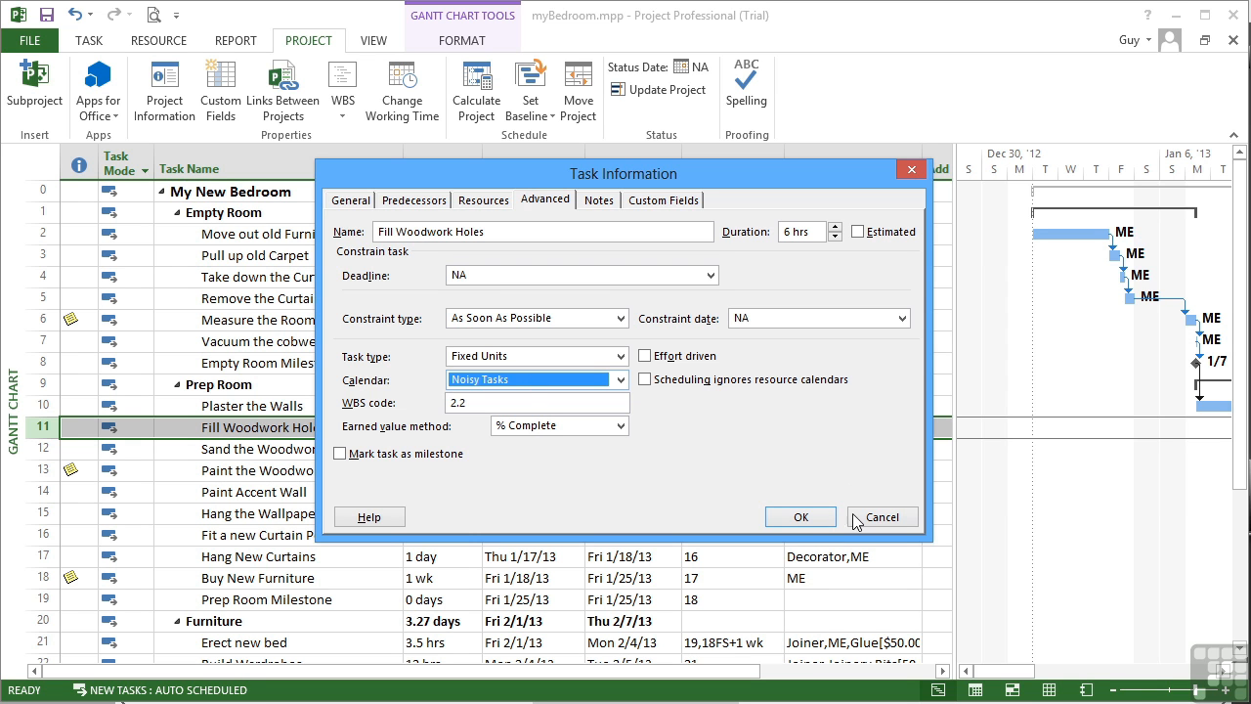
click(806, 521)
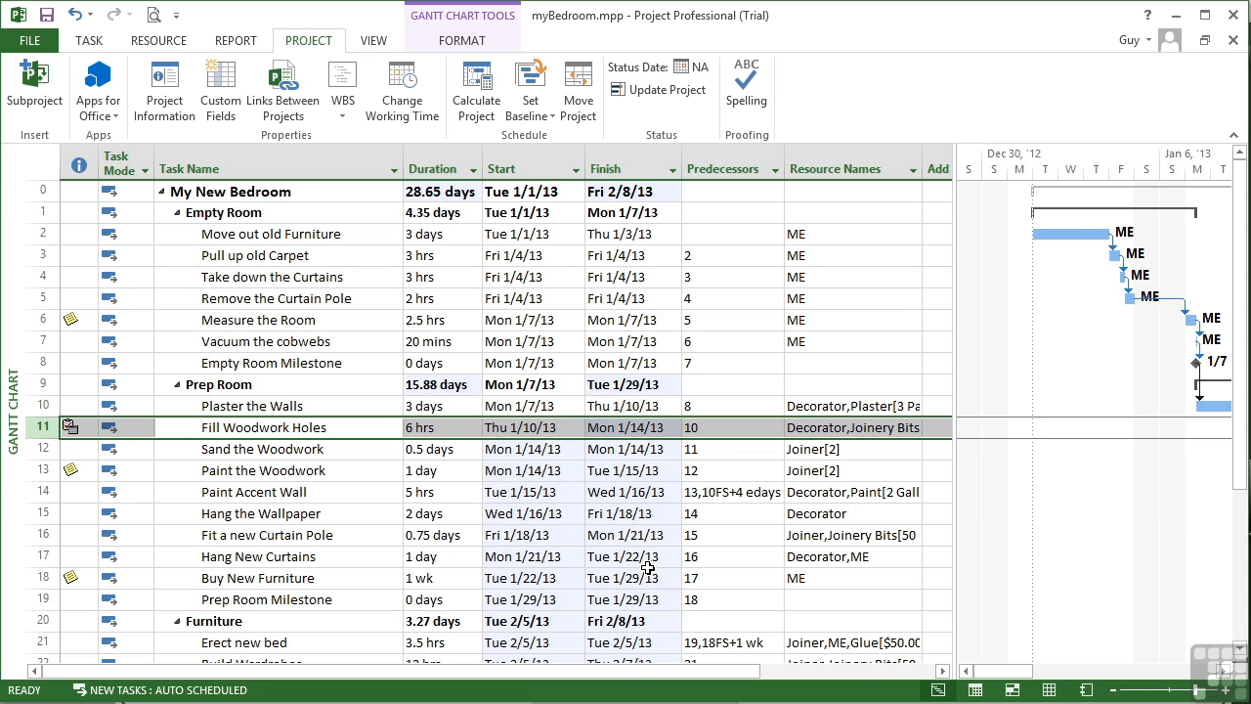
mouse_move(74, 428)
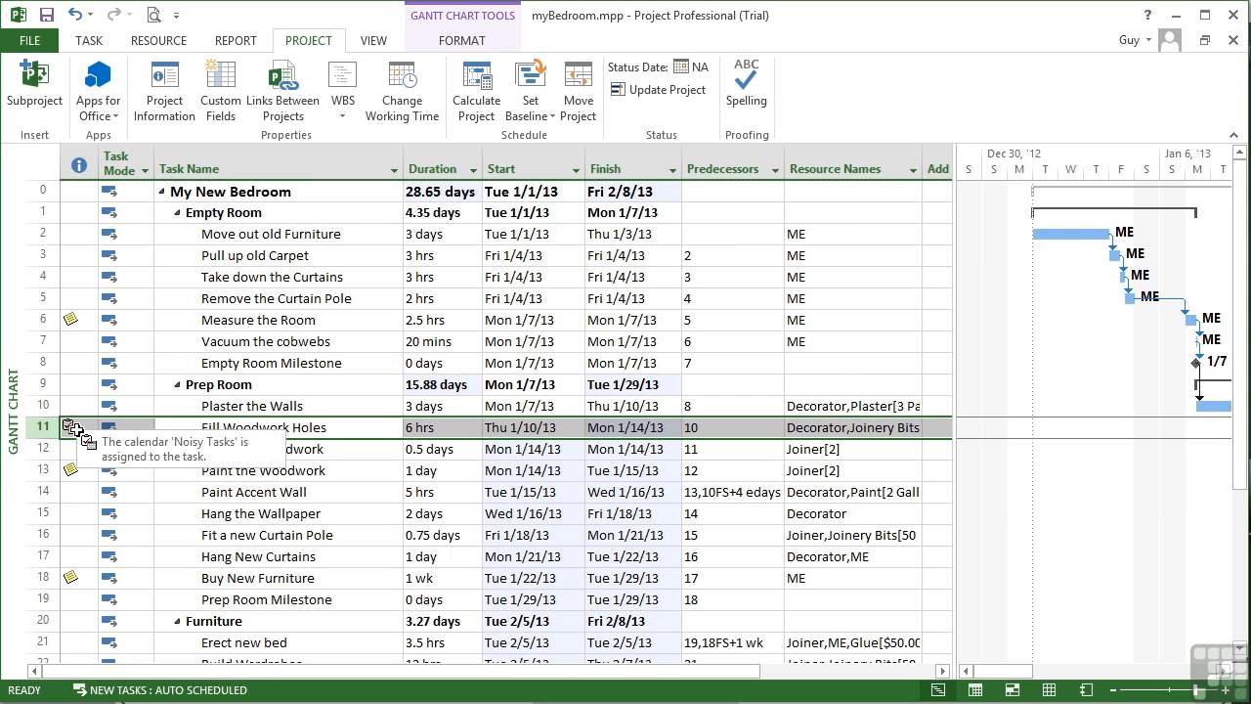